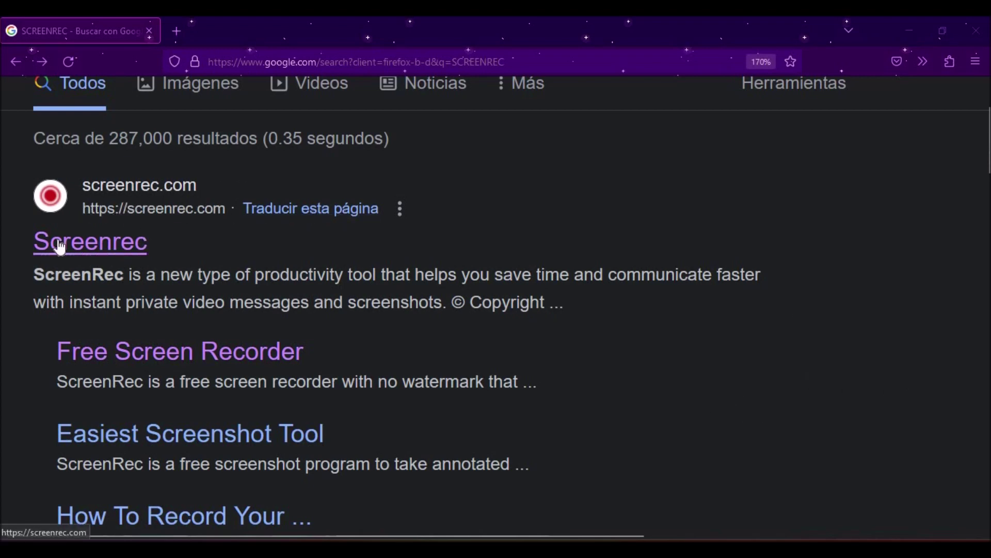
Open the screenrec.com site from the search results, request the free ScreenRec download, and minimize the browser
left_click(77, 253)
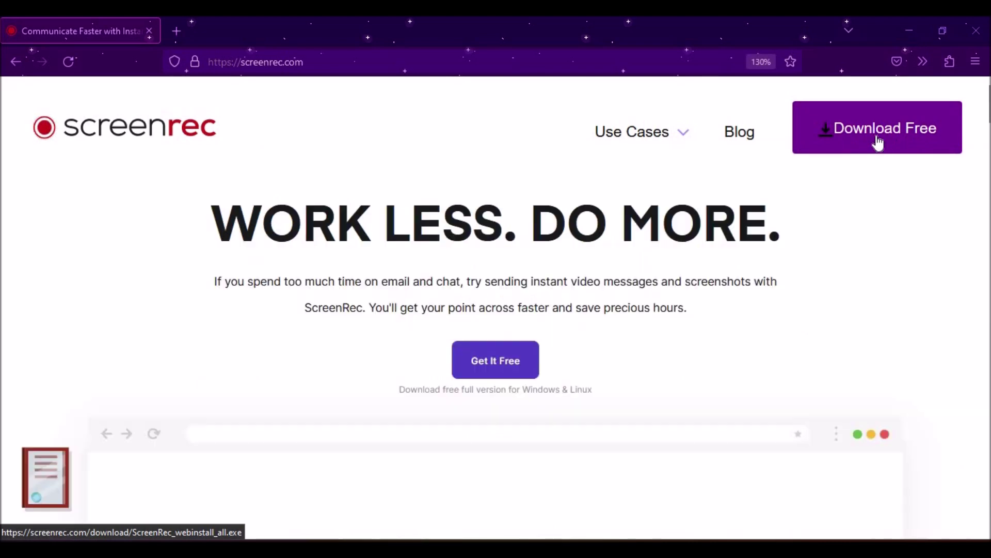
left_click(878, 143)
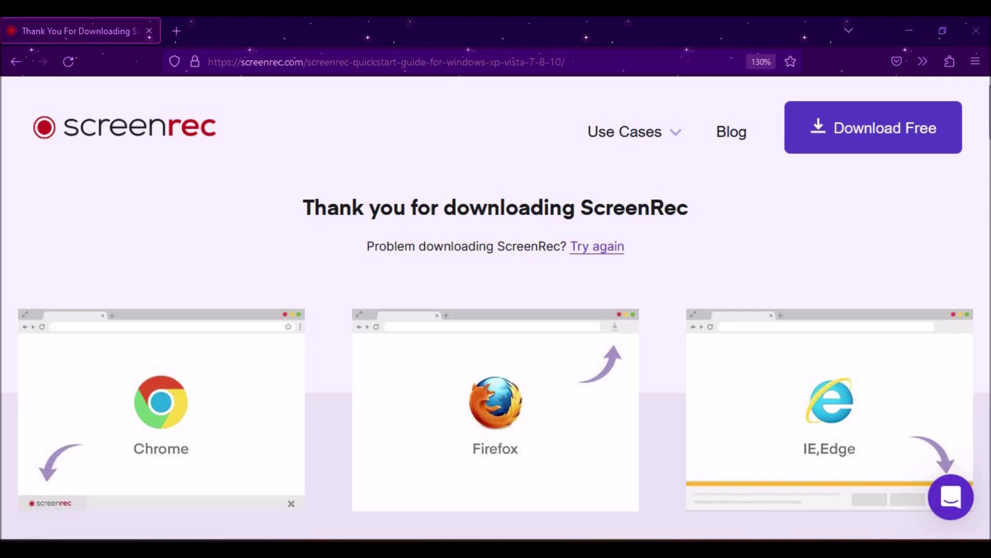
left_click(909, 31)
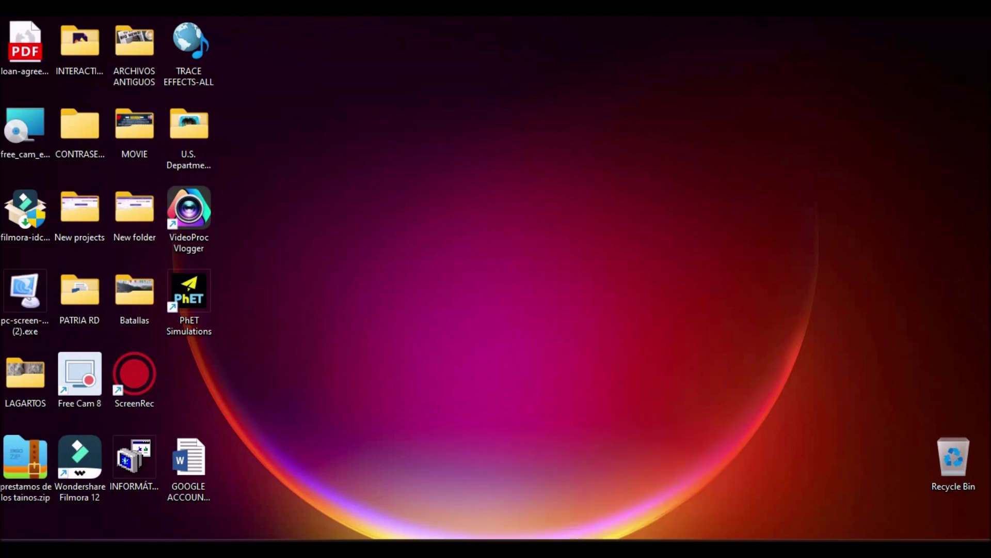
Check the Downloads folder in File Explorer for the installer and minimize the window
key("super+e")
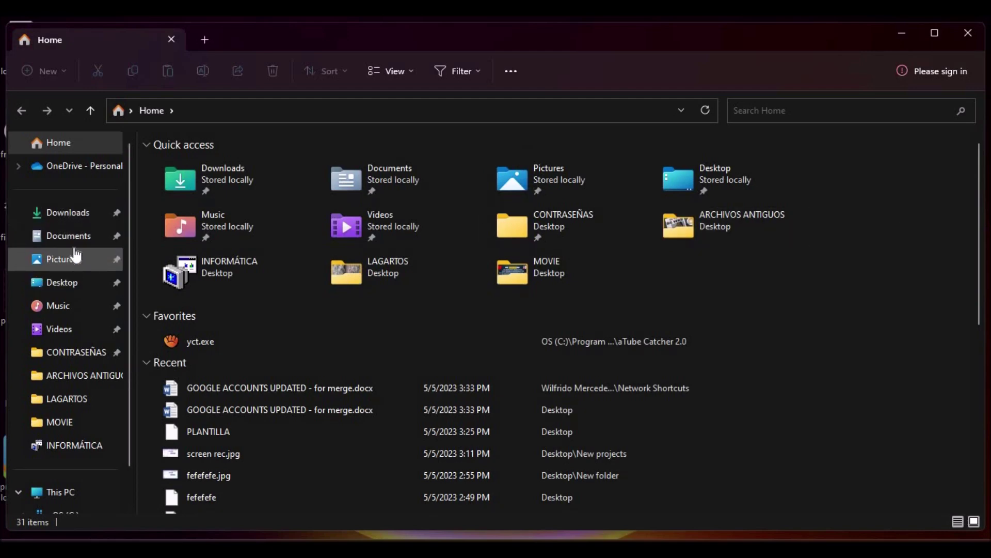
left_click(75, 219)
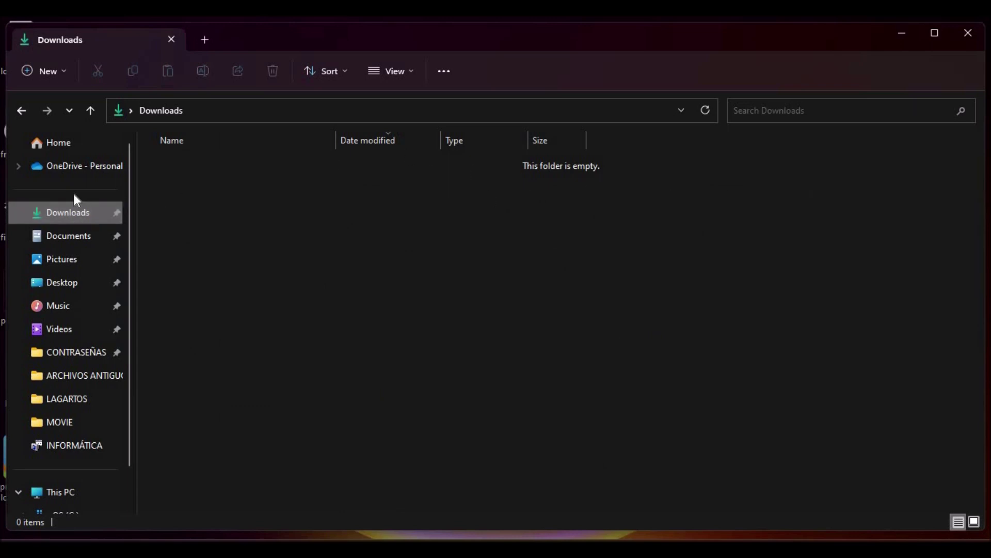
left_click(912, 34)
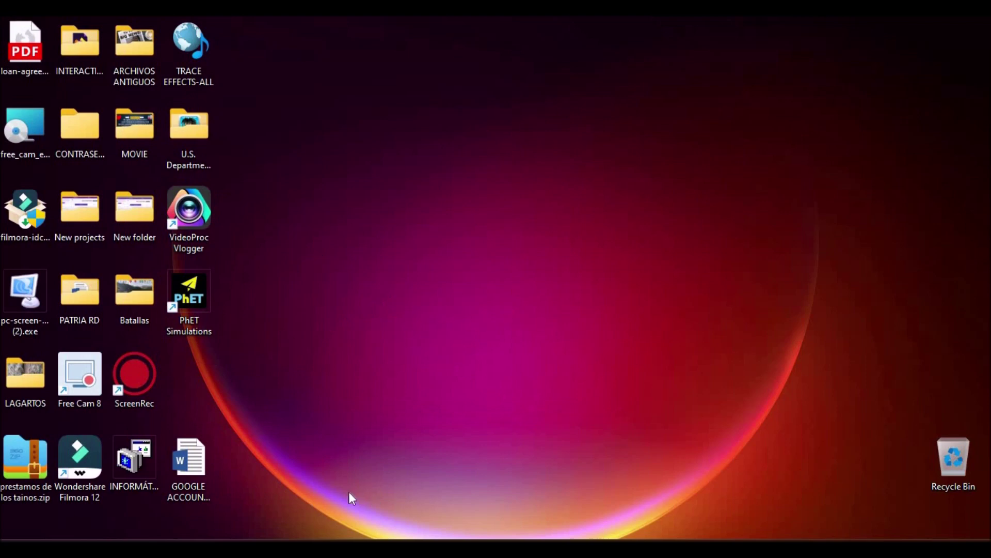
Start a ScreenRec video recording of the whole desktop area, 1365×716
left_click(134, 376)
mouse_move(763, 527)
key("alt+s")
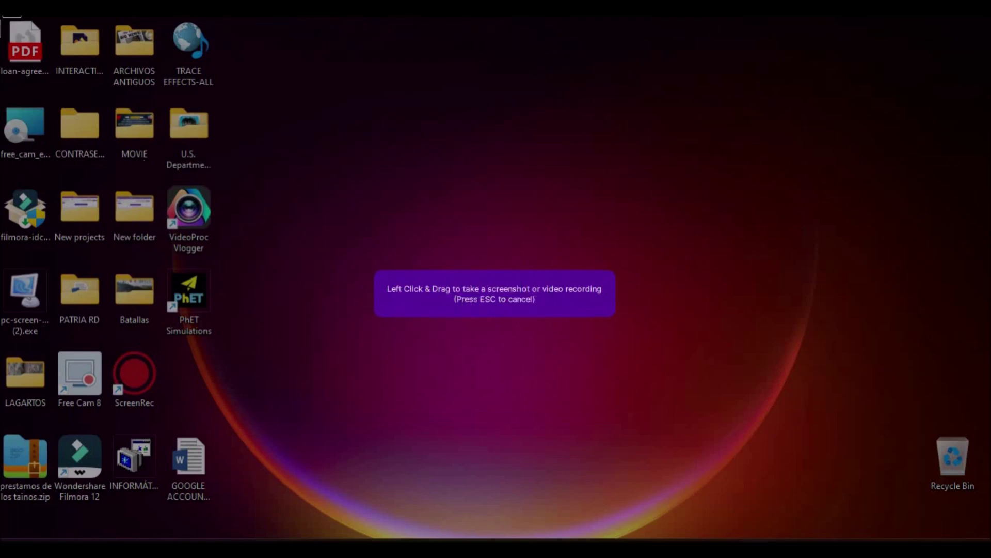
left_click_drag(1, 16, 989, 536)
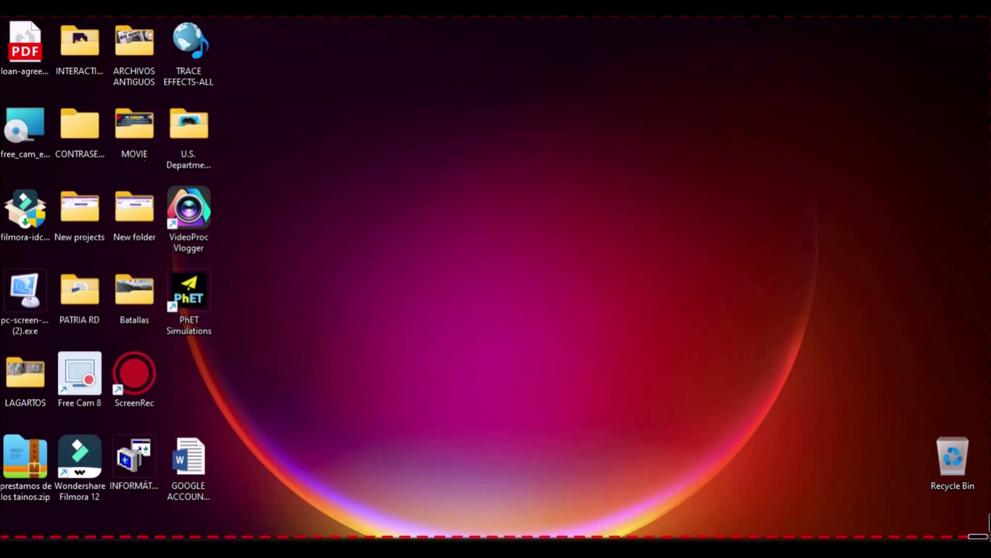
left_click_drag(989, 536, 989, 536)
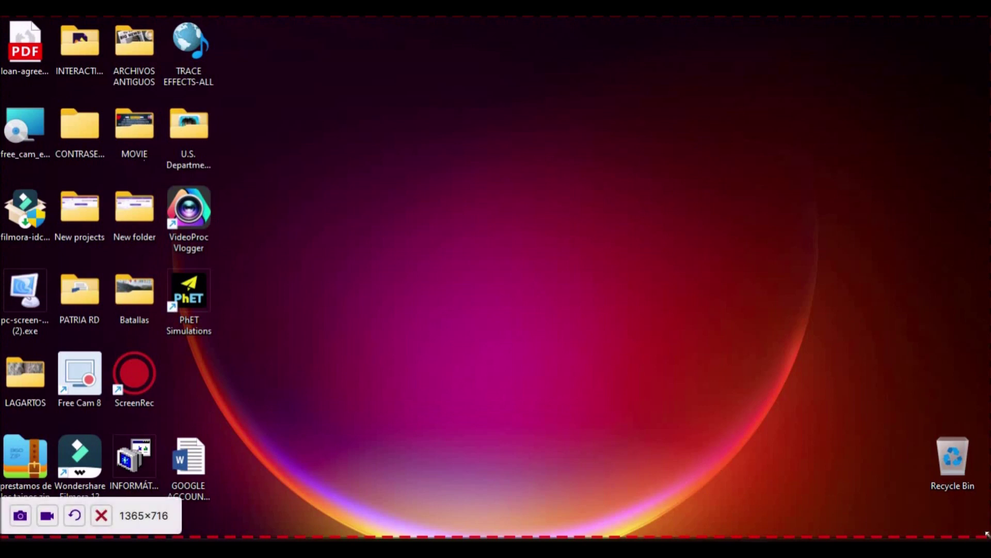
left_click(48, 519)
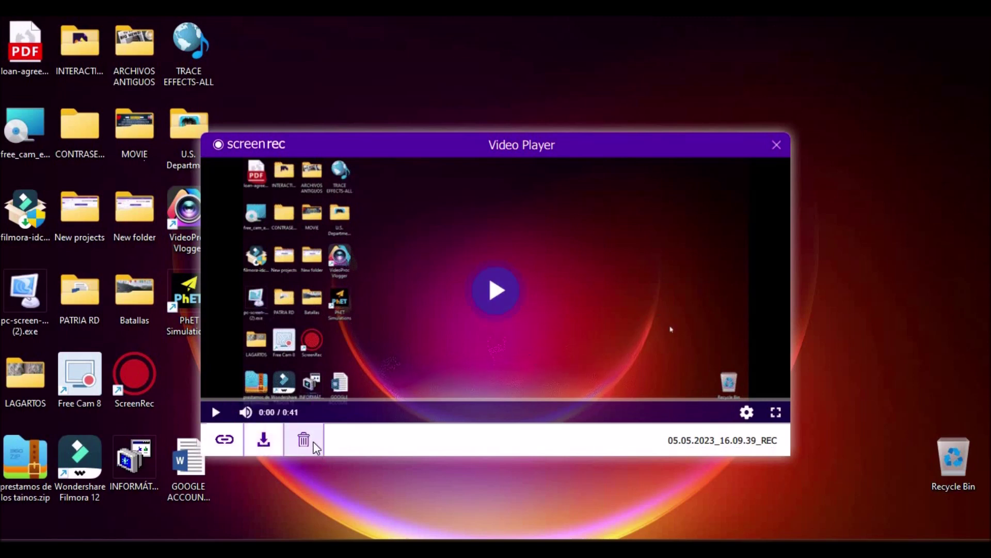
Save the recorded video to the Desktop as an mp4 file named PRUEBA SCREENREC
left_click(264, 441)
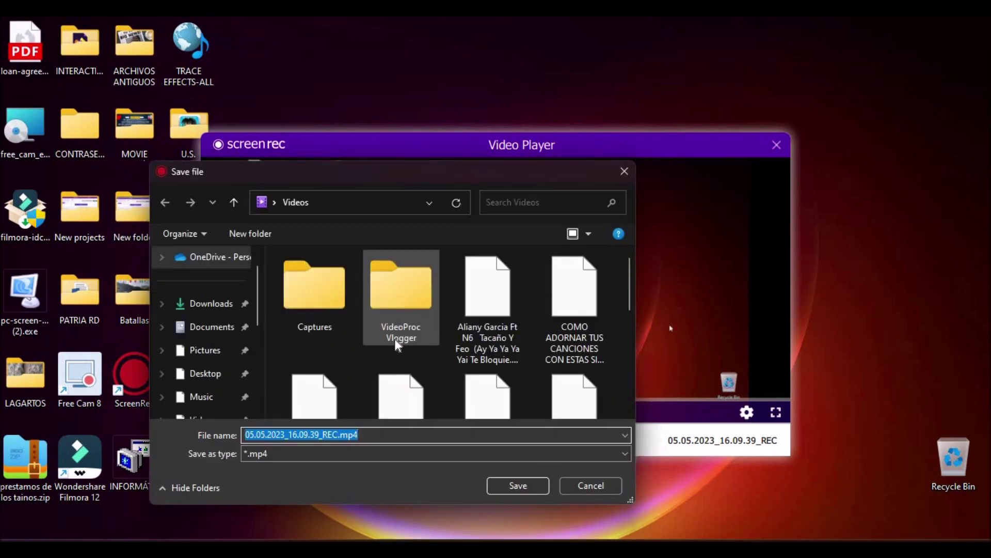
left_click(197, 377)
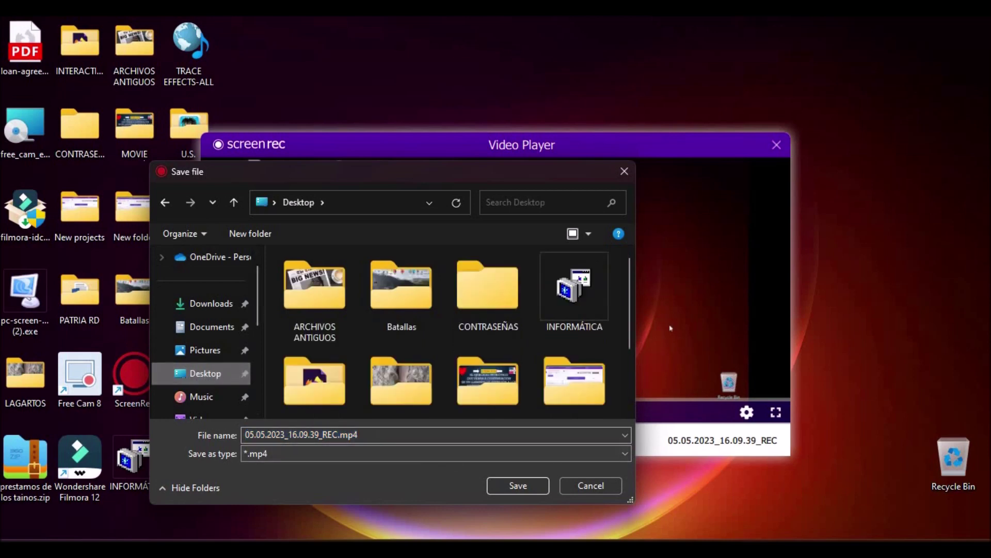
left_click(391, 434)
key("BackSpace")
type("PRUE")
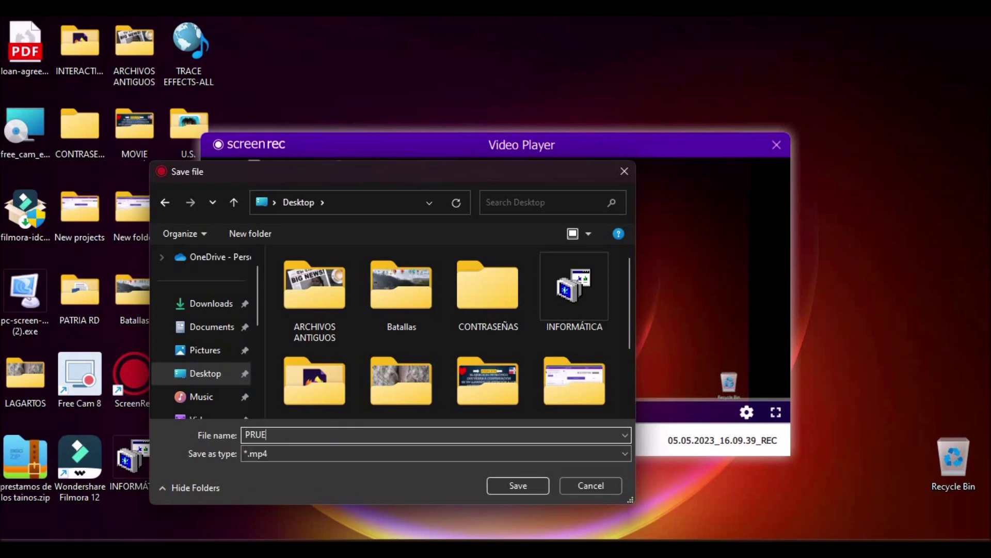
type("BA SCREENREC")
left_click(514, 485)
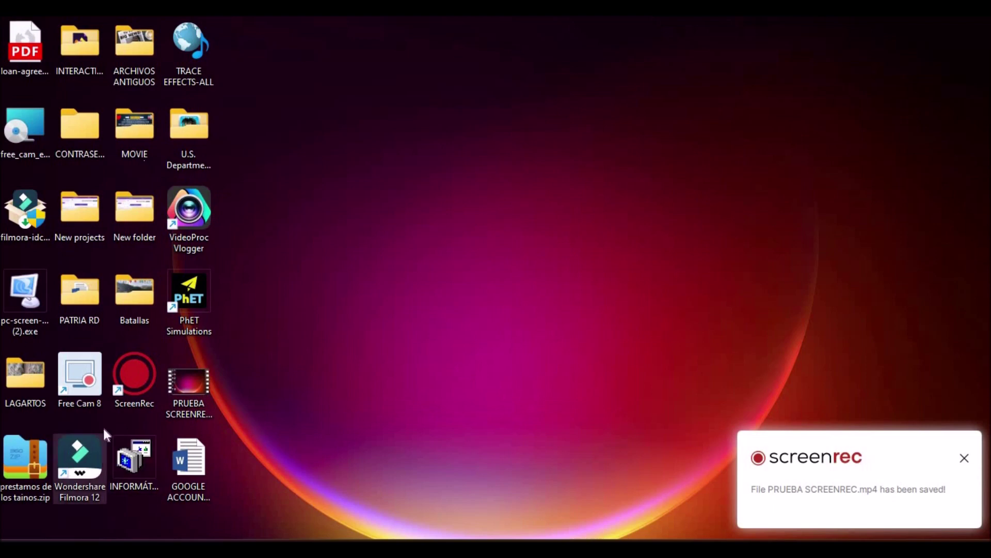
Play PRUEBA SCREENREC.mp4 from the desktop with Windows Media Player Legacy in a maximized window and pause it
left_click(195, 385)
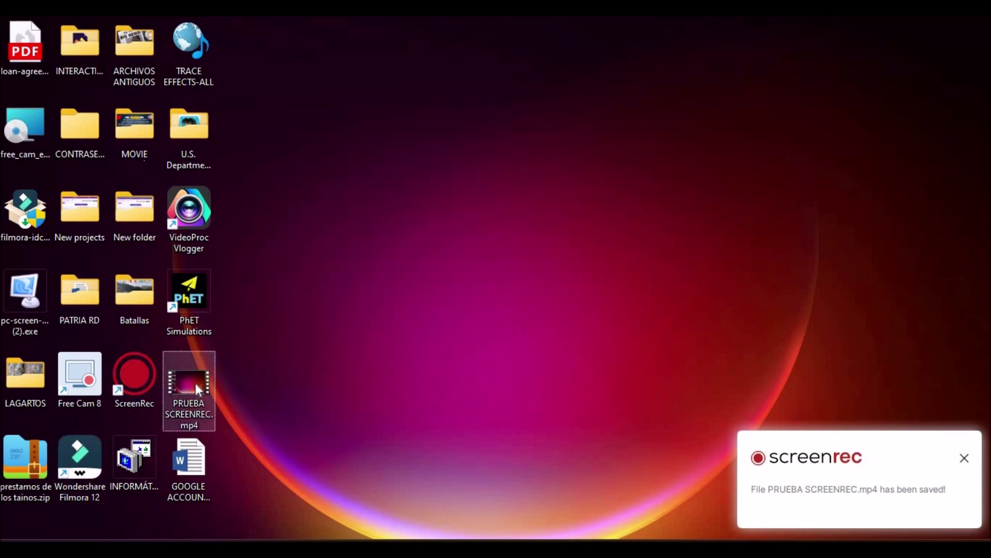
right_click(195, 383)
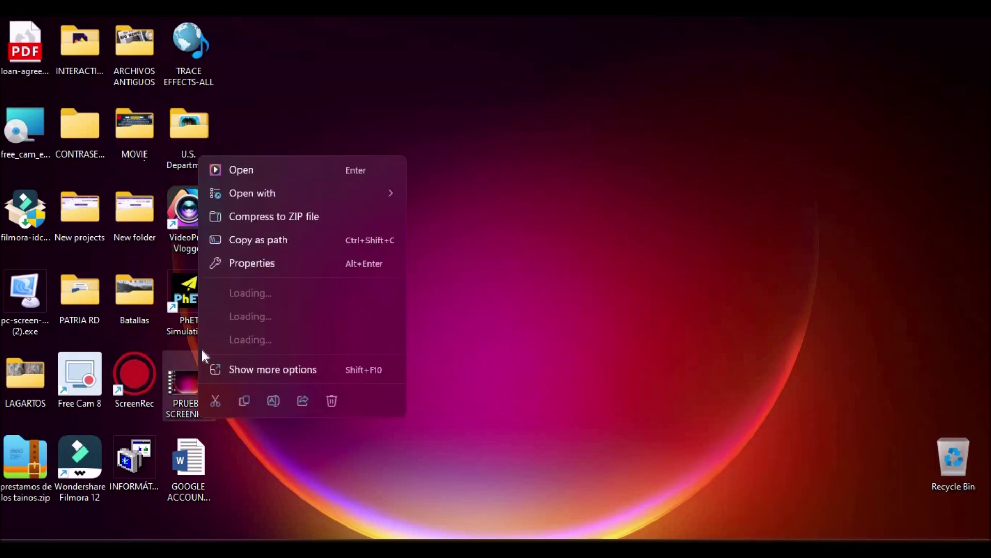
mouse_move(269, 197)
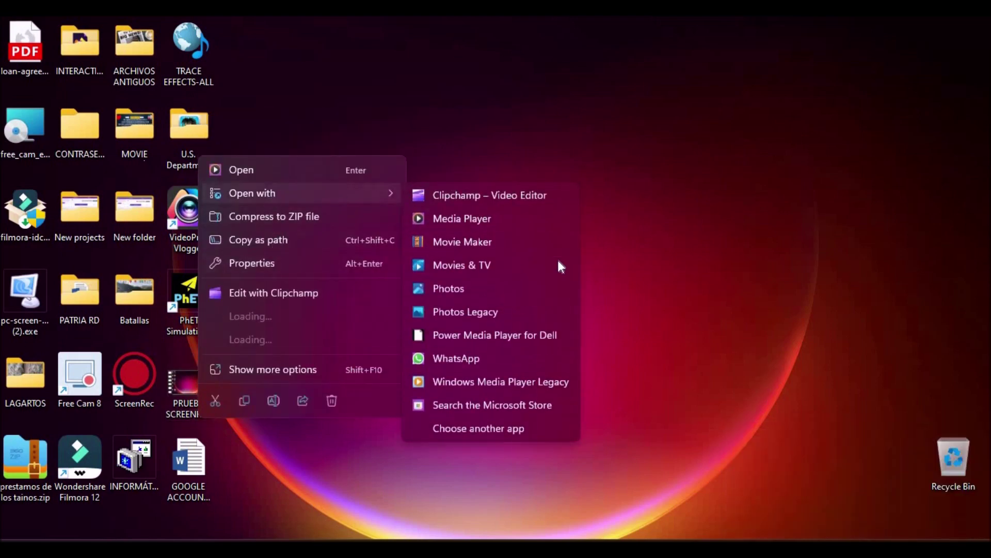
left_click(469, 387)
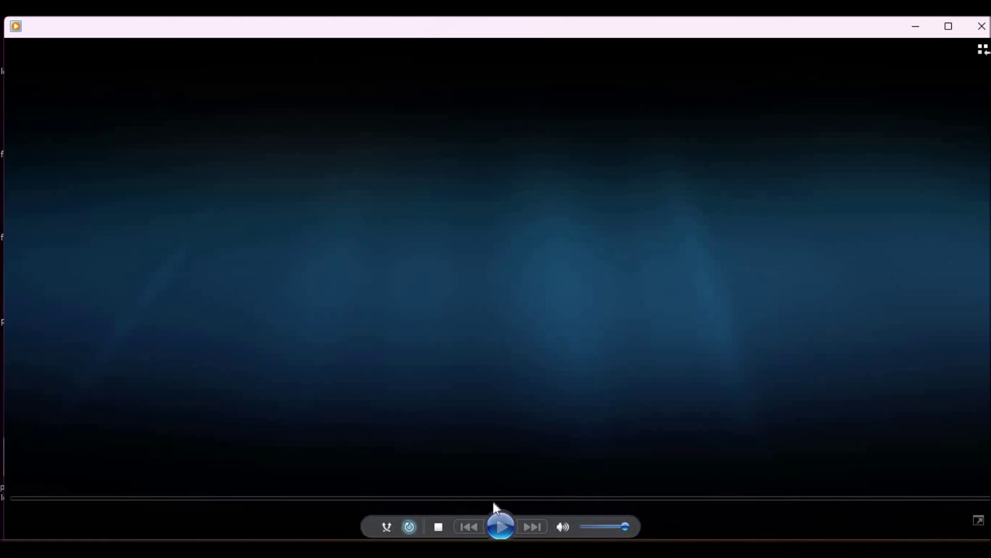
left_click(489, 451)
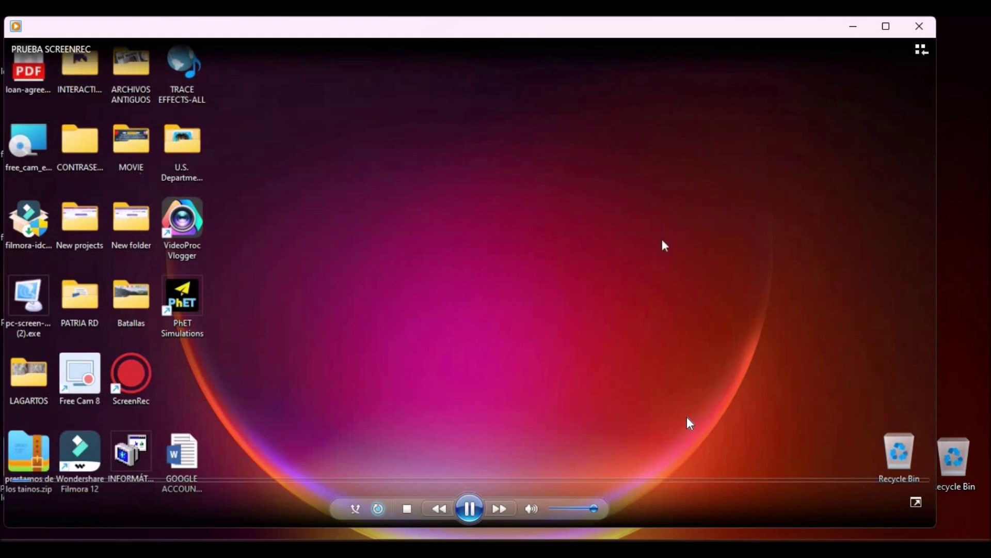
left_click(879, 30)
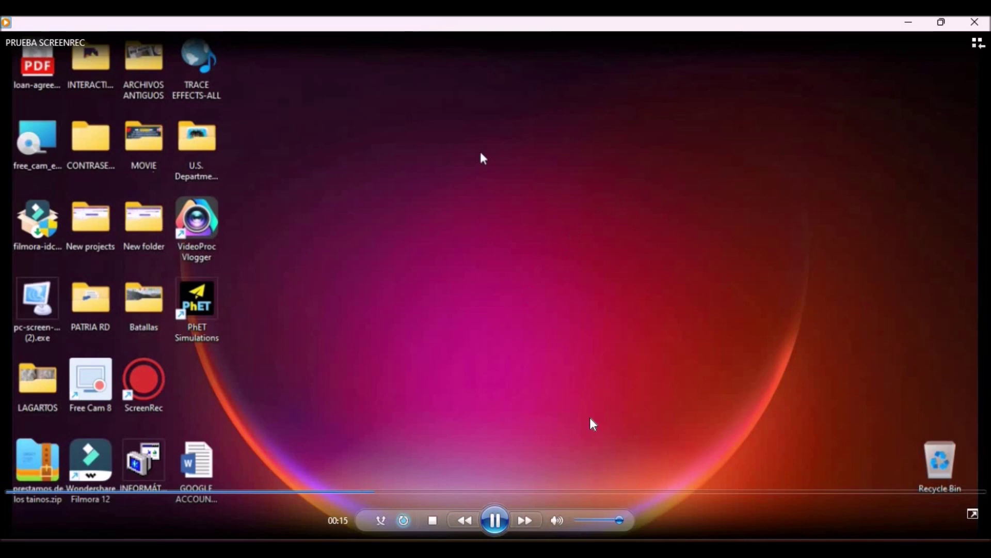
left_click(495, 522)
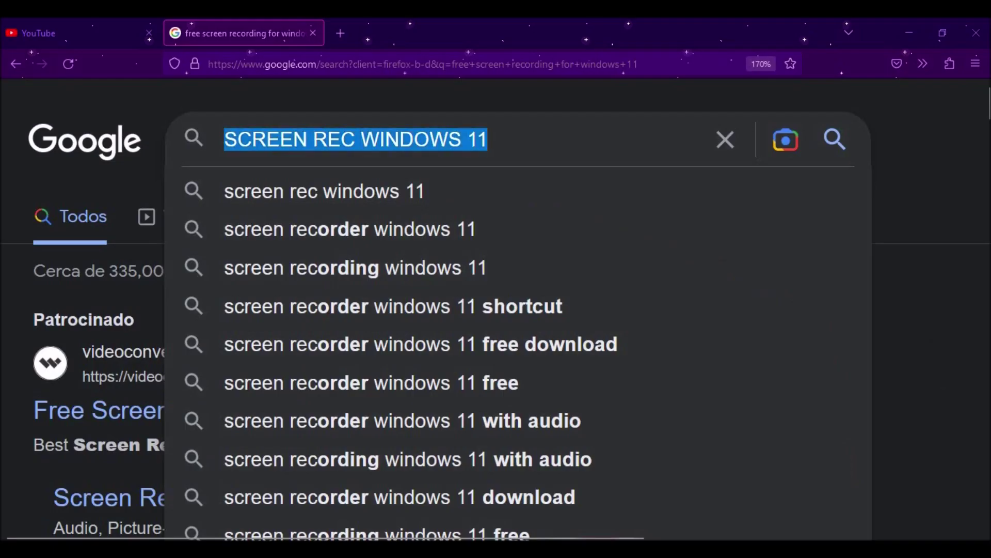
Search Google for SCREEN REC WINDOWS 11 and open the ScreenRec website to look over its home page
left_click(834, 140)
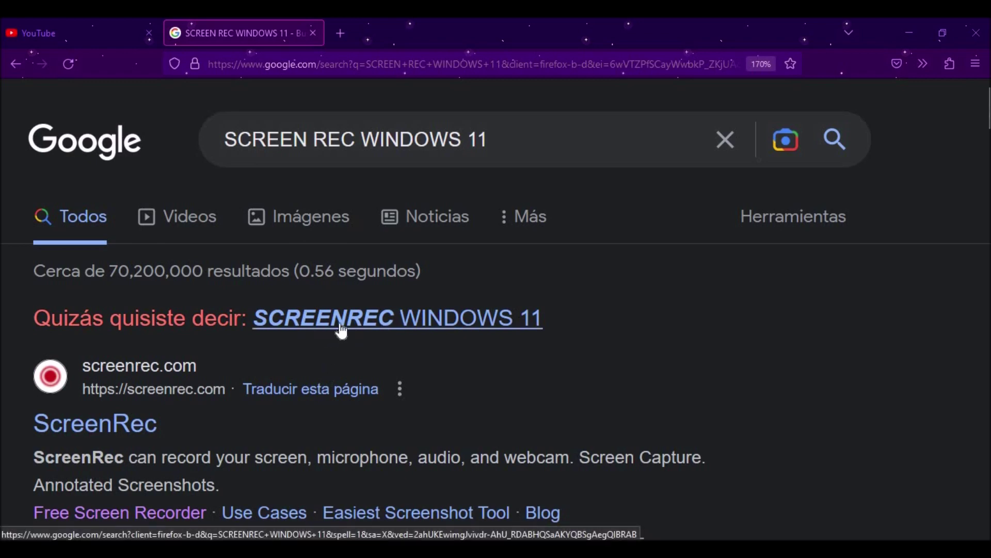
left_click(134, 435)
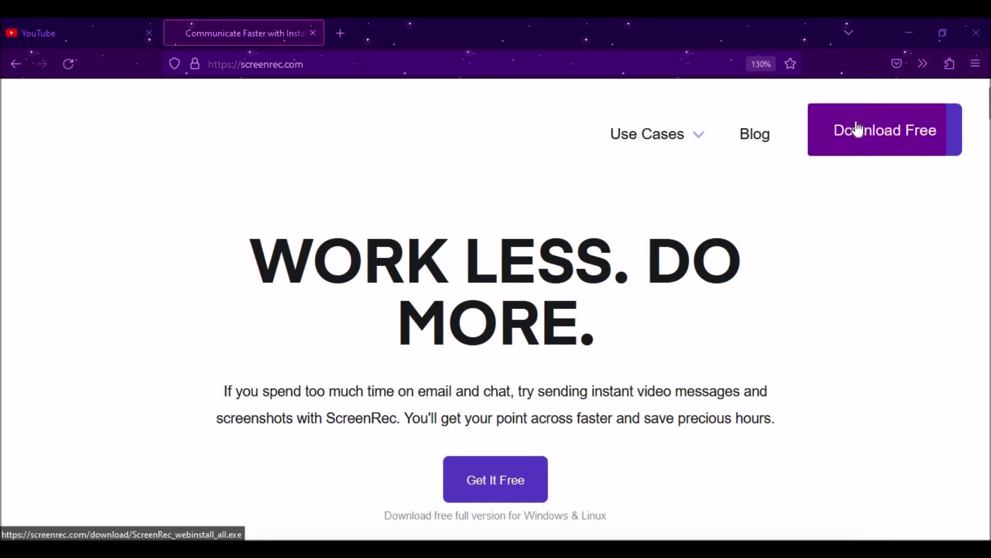
scroll(602, 208, "down", 10)
scroll(593, 252, "up", 10)
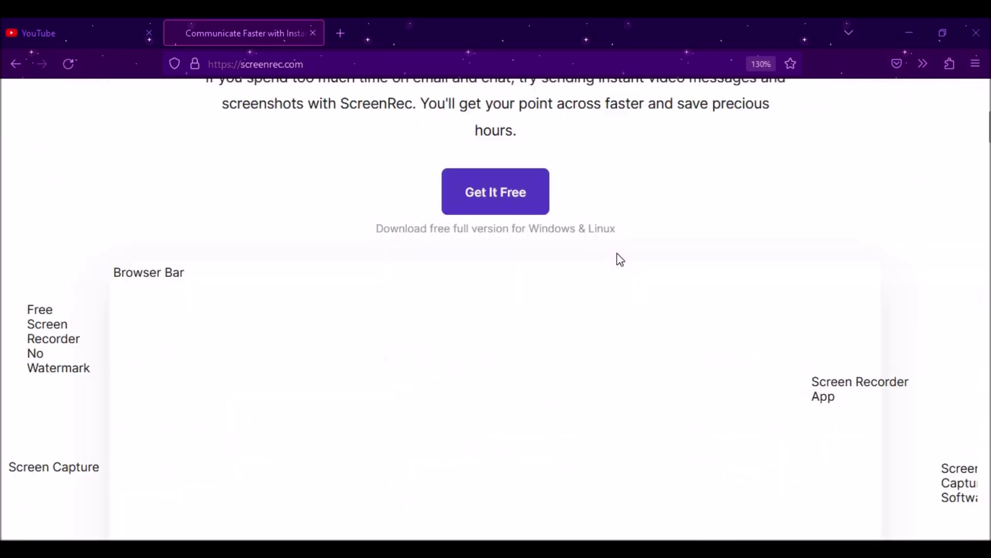
Download ScreenRec_webinstall_all.exe, saving it to the Desktop, and minimize the browser
left_click(827, 148)
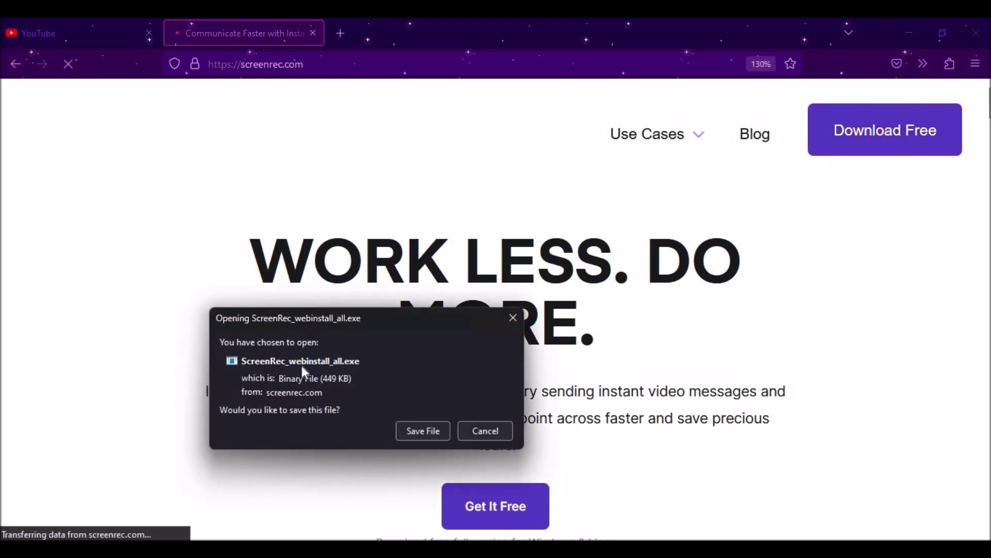
left_click(422, 431)
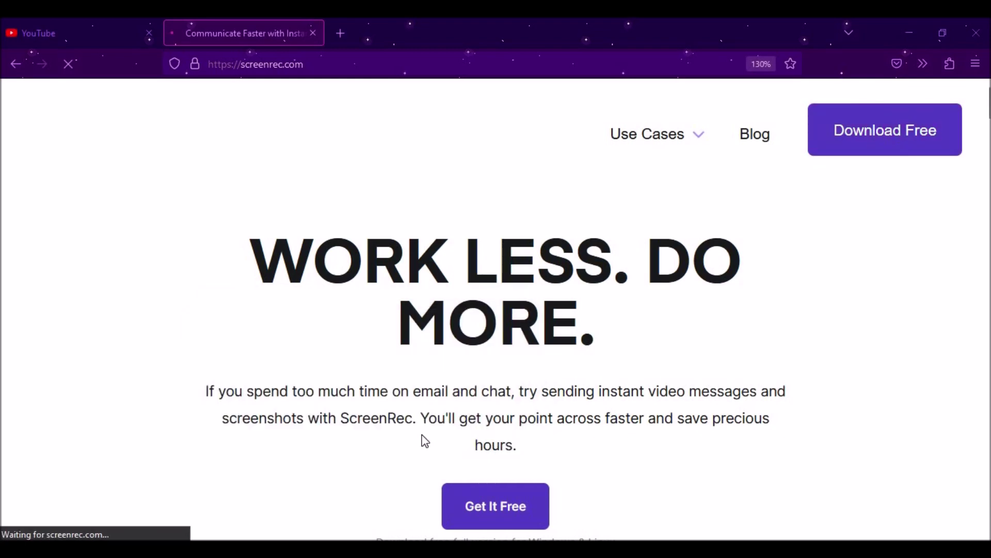
scroll(31, 258, "down", 1)
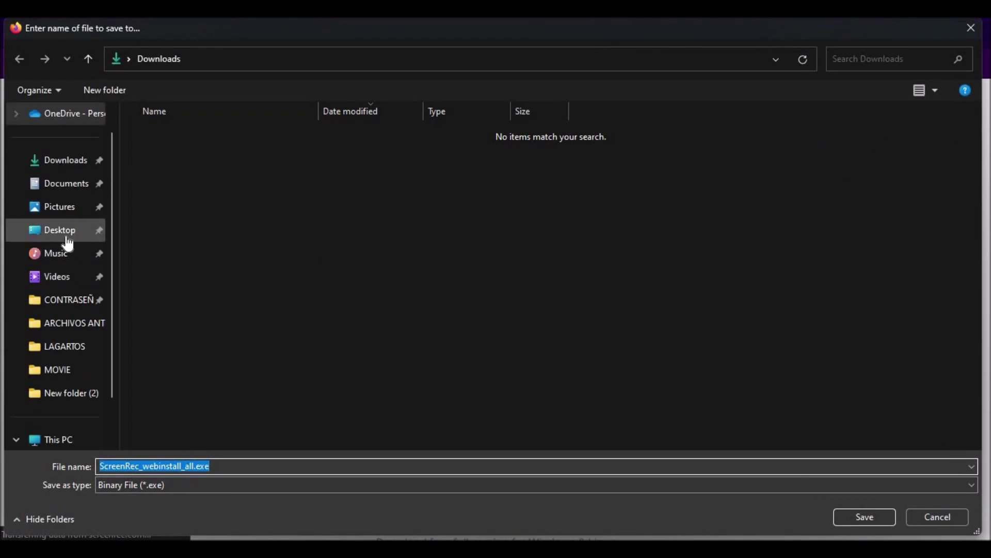
left_click(67, 239)
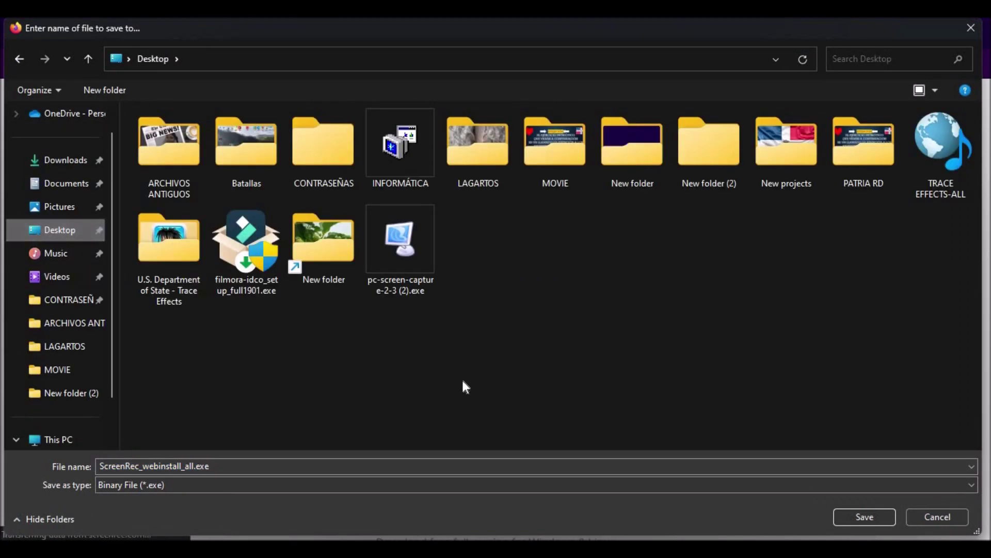
left_click(865, 517)
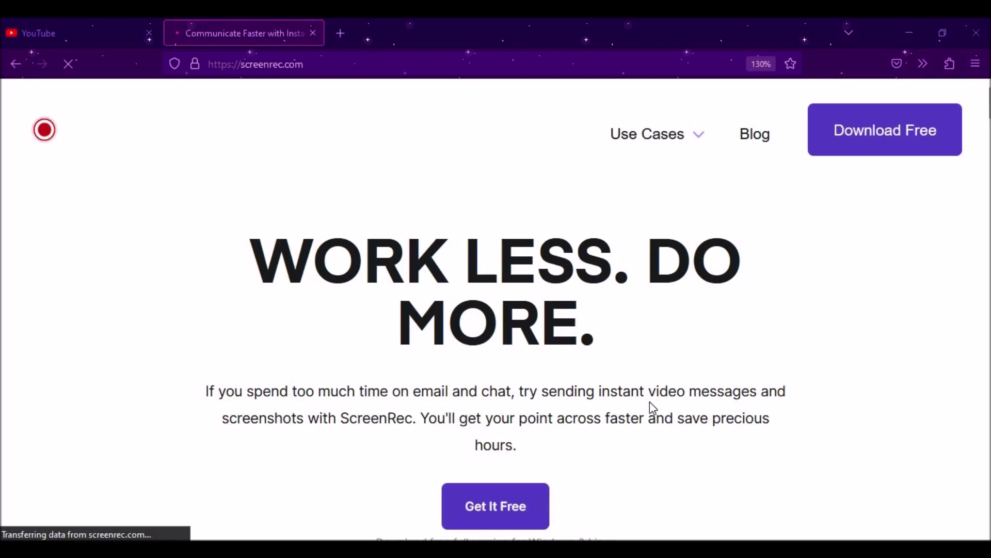
left_click(914, 32)
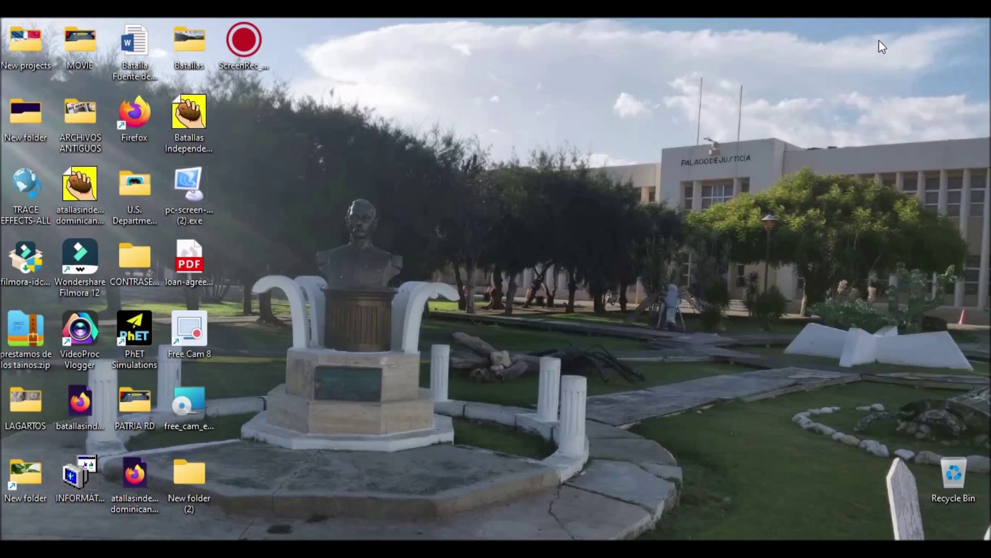
Run the ScreenRec installer from the desktop, accept the license agreement, start the installation, and dismiss the WhatsApp notification
double_click(241, 59)
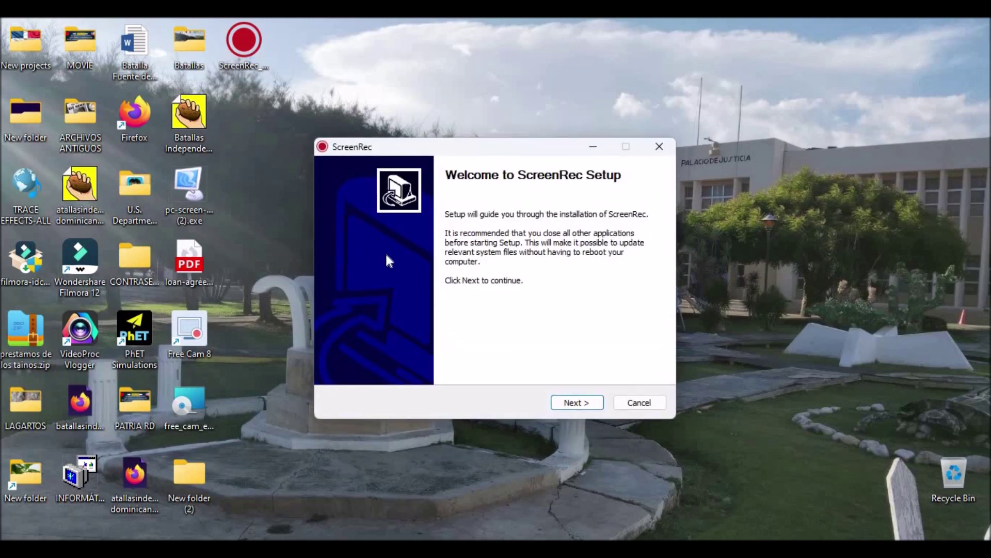
left_click(581, 407)
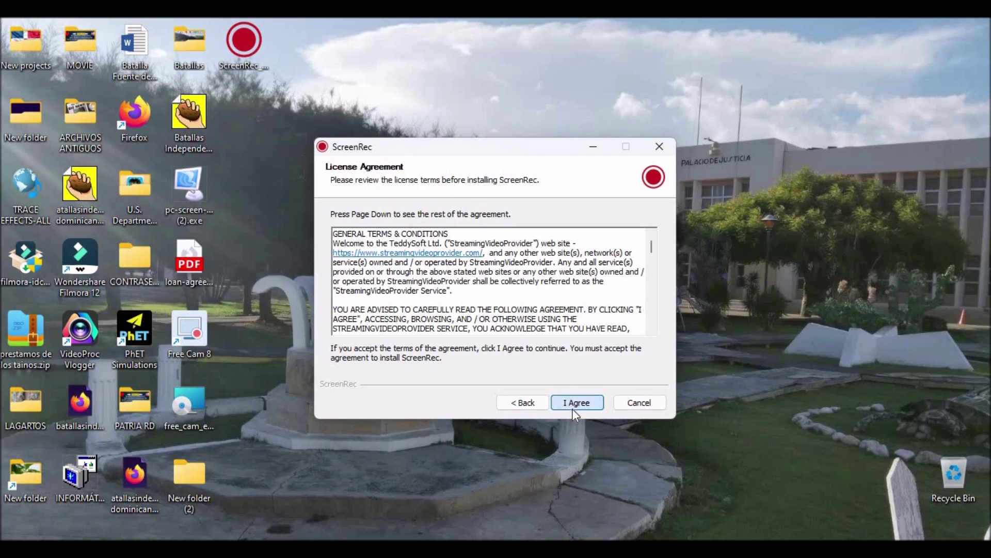
left_click(573, 408)
left_click(577, 402)
left_click(577, 402)
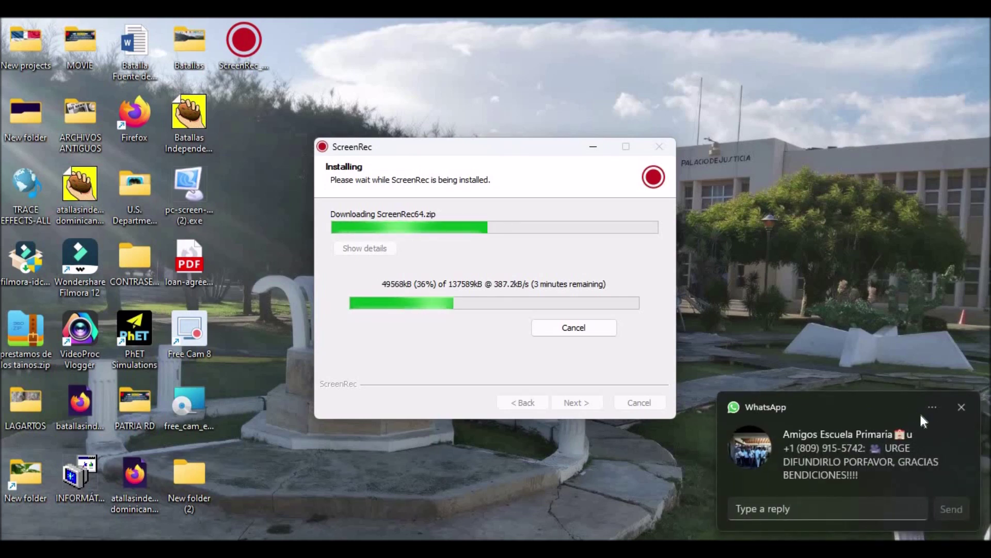
left_click(959, 408)
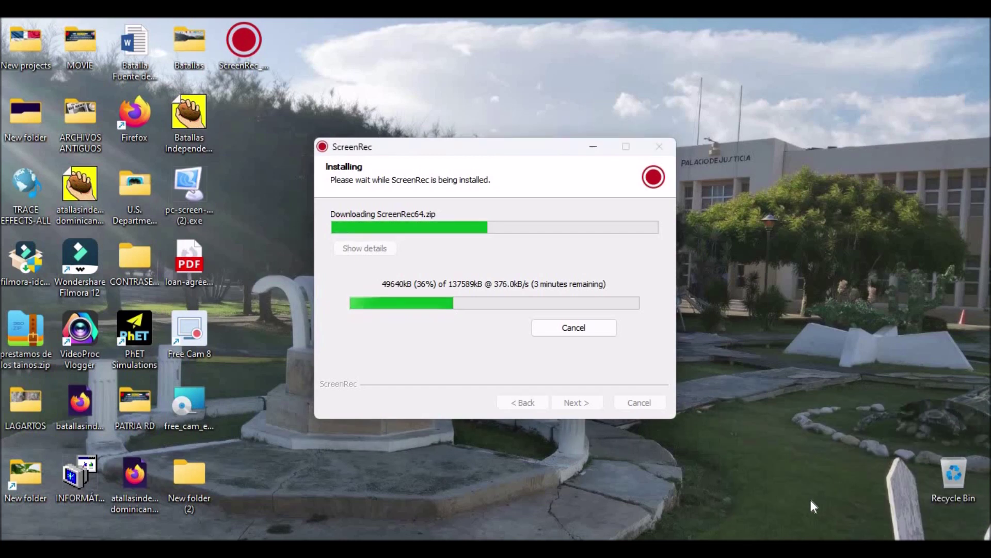